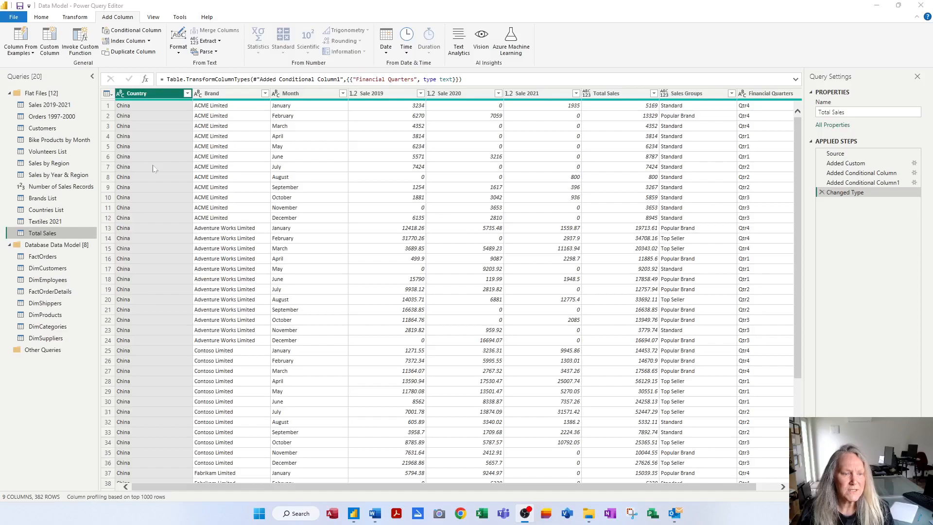
Add a range column from examples to the Sales 2019-2021 query, based only on Sale 2021, using 1500-2000 as the first row's example.
{"action": "left_click", "coordinate": [68, 107]}
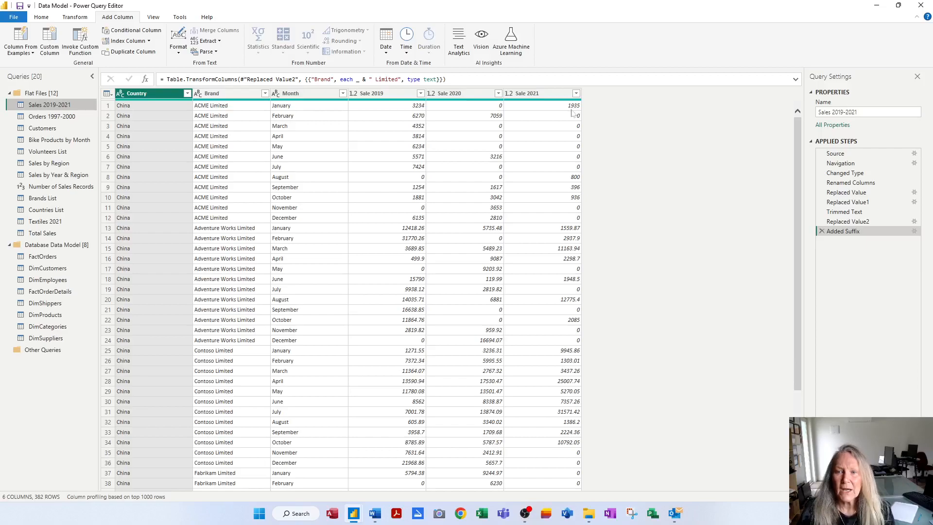
{"action": "left_click", "coordinate": [22, 53]}
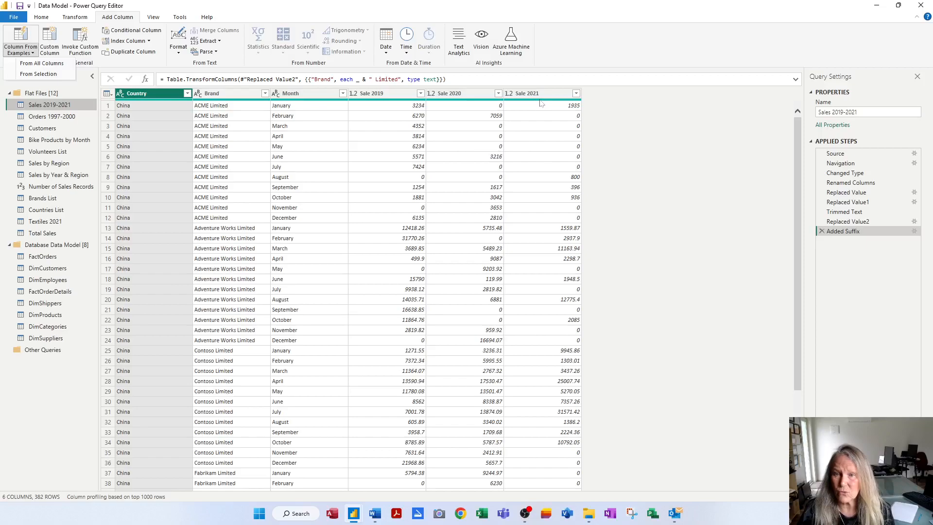
{"action": "left_click", "coordinate": [545, 96]}
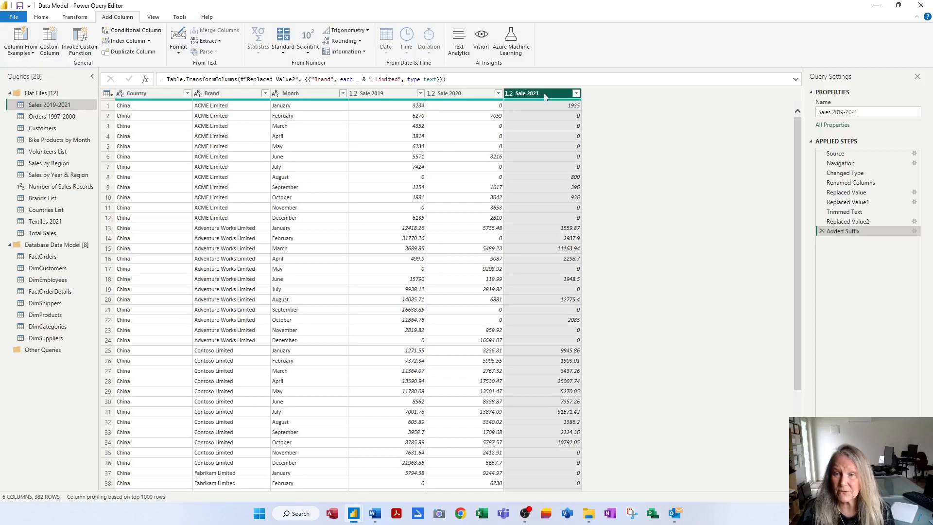
{"action": "left_click", "coordinate": [19, 55]}
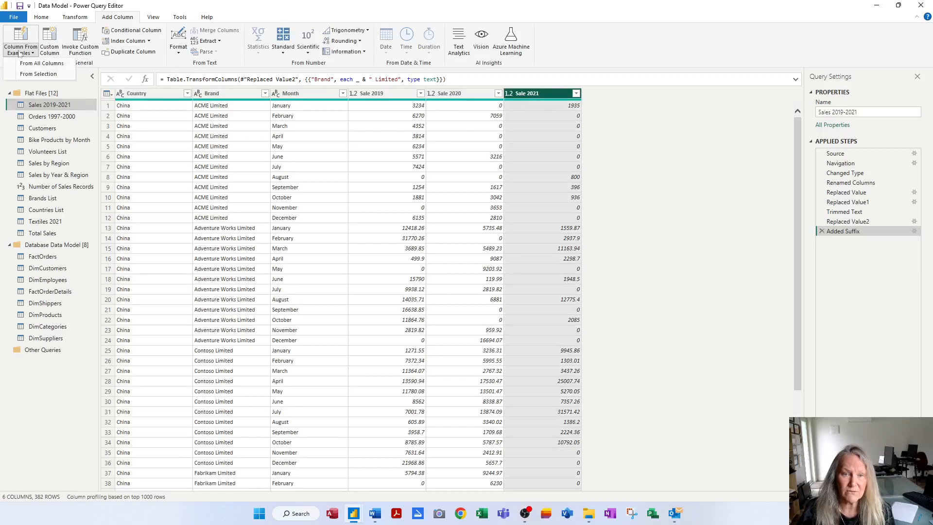
{"action": "left_click", "coordinate": [42, 75]}
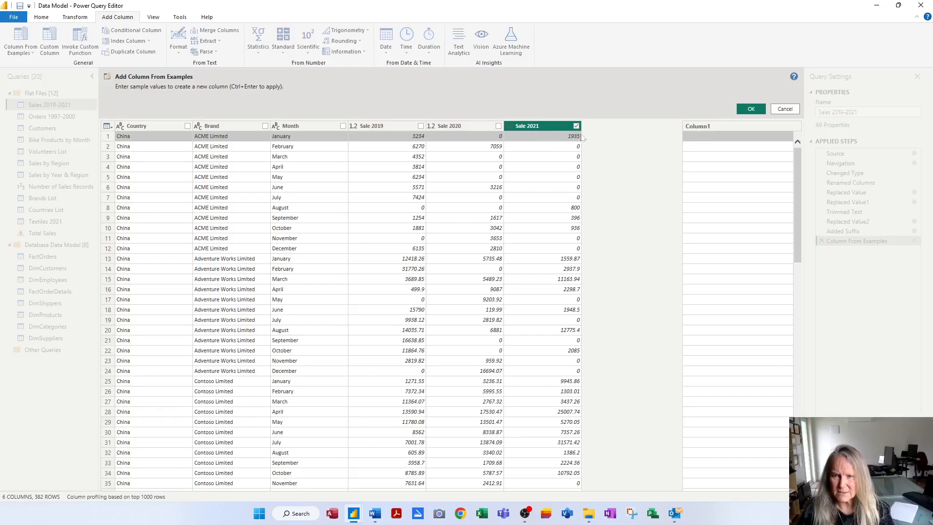
{"action": "left_click", "coordinate": [693, 140]}
{"action": "type", "text": "1500-2000"}
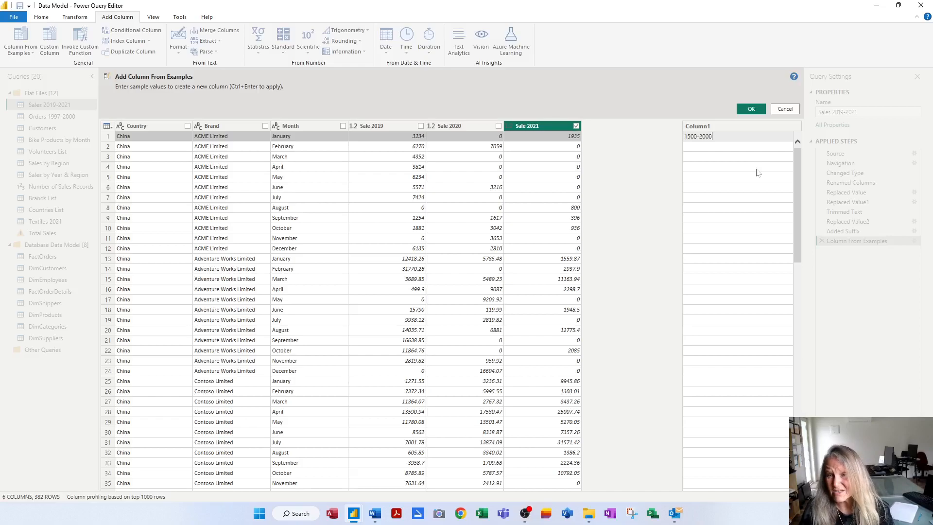
{"action": "key", "text": "Return"}
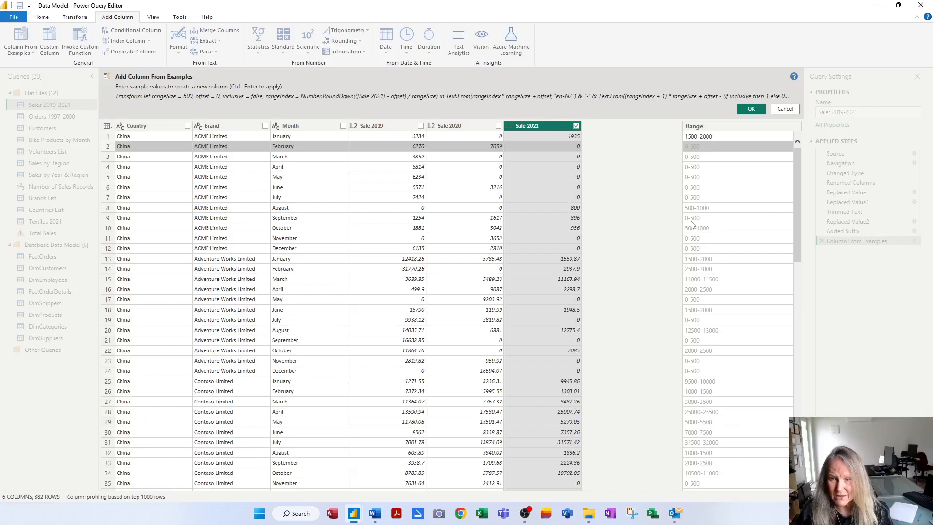
{"action": "left_click", "coordinate": [751, 109]}
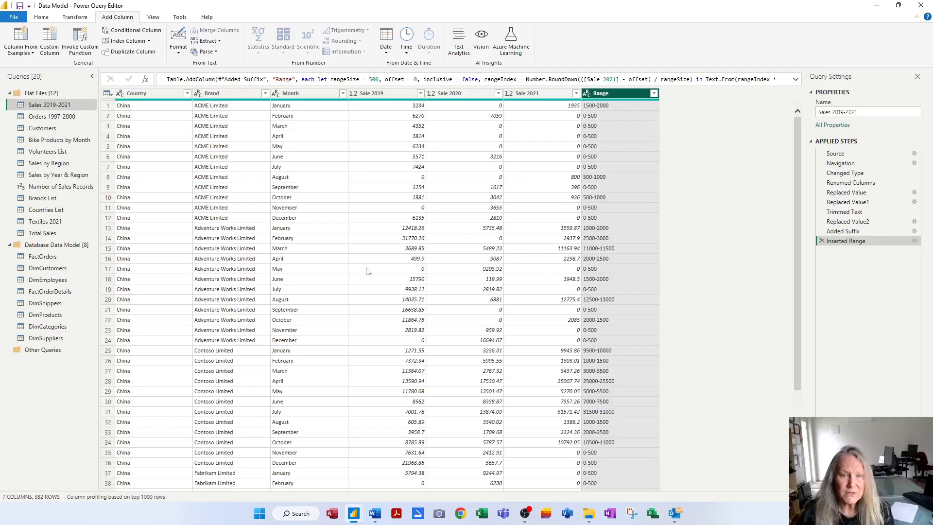
Add a column from examples to DimEmployees using all columns, giving the first employee's uppercase last name, a comma and first name as the sample.
{"action": "left_click", "coordinate": [54, 281]}
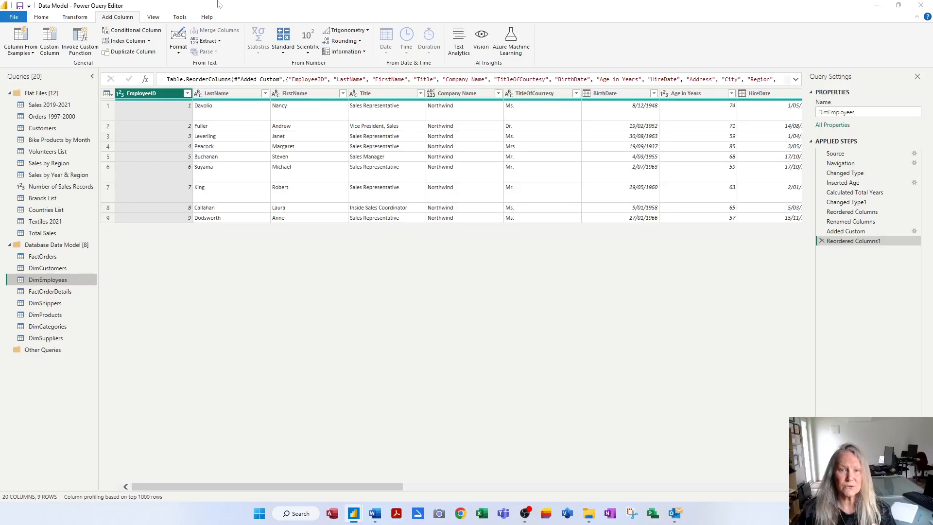
{"action": "left_click", "coordinate": [22, 50]}
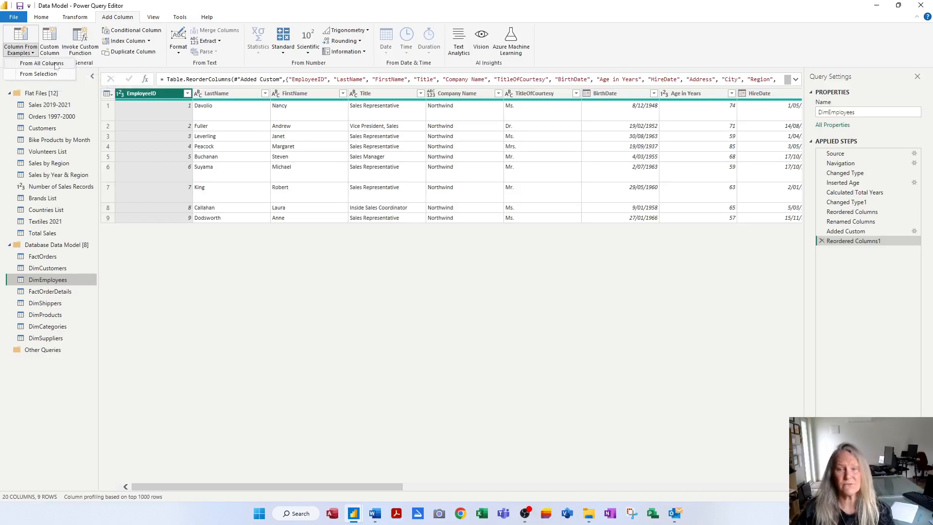
{"action": "left_click", "coordinate": [56, 63]}
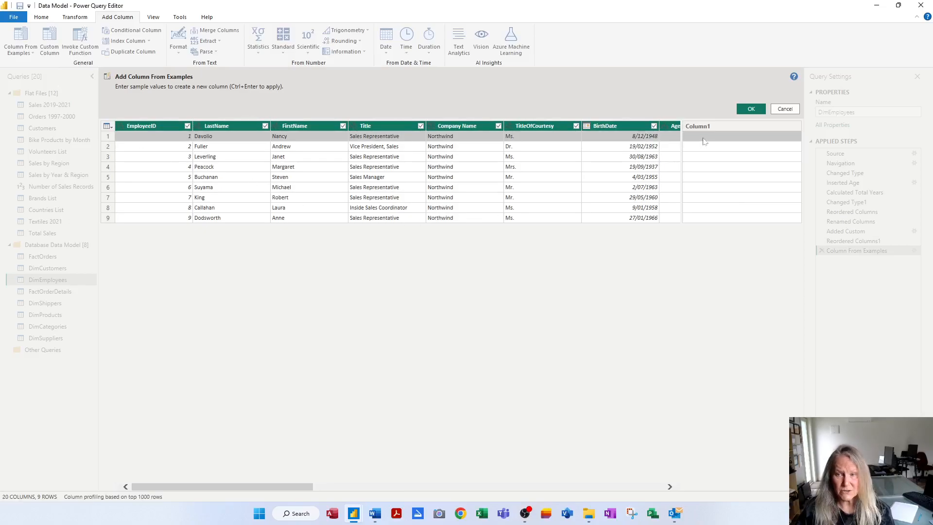
{"action": "left_click", "coordinate": [704, 141]}
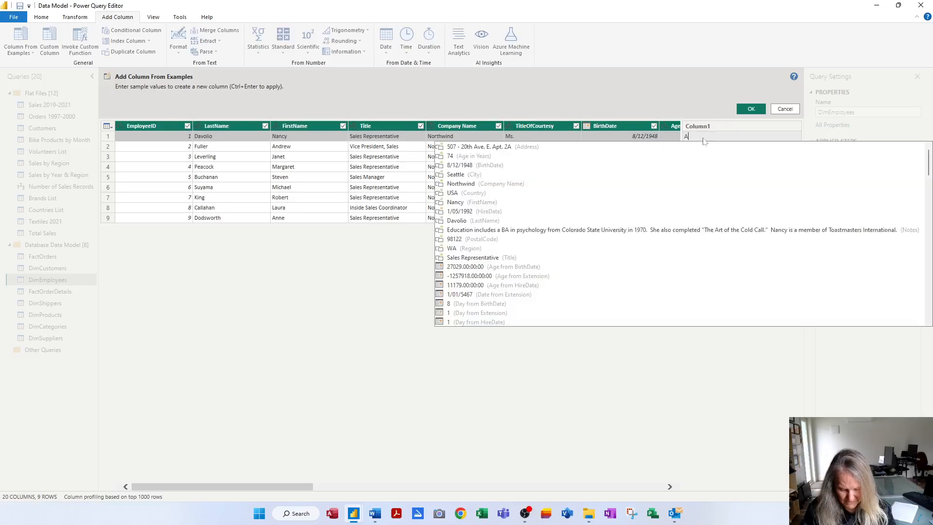
{"action": "type", "text": "DAV"}
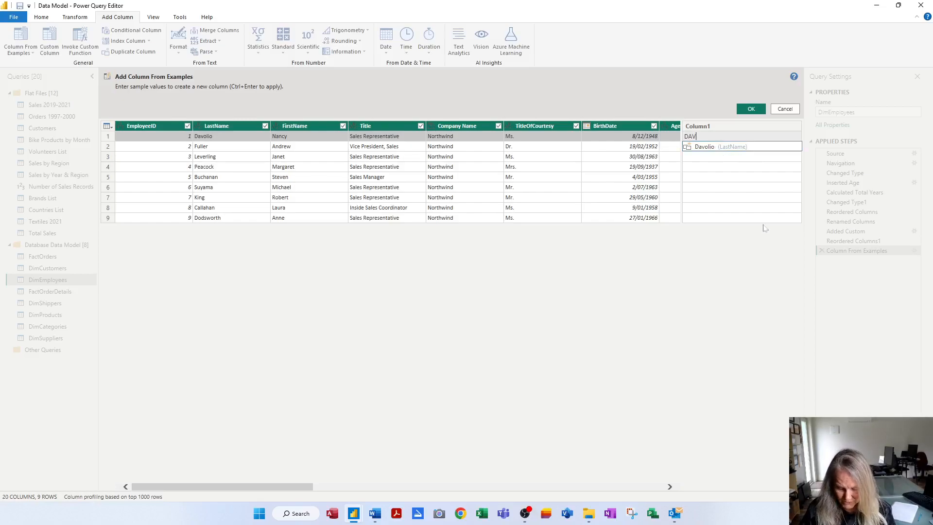
{"action": "type", "text": "OLIO"}
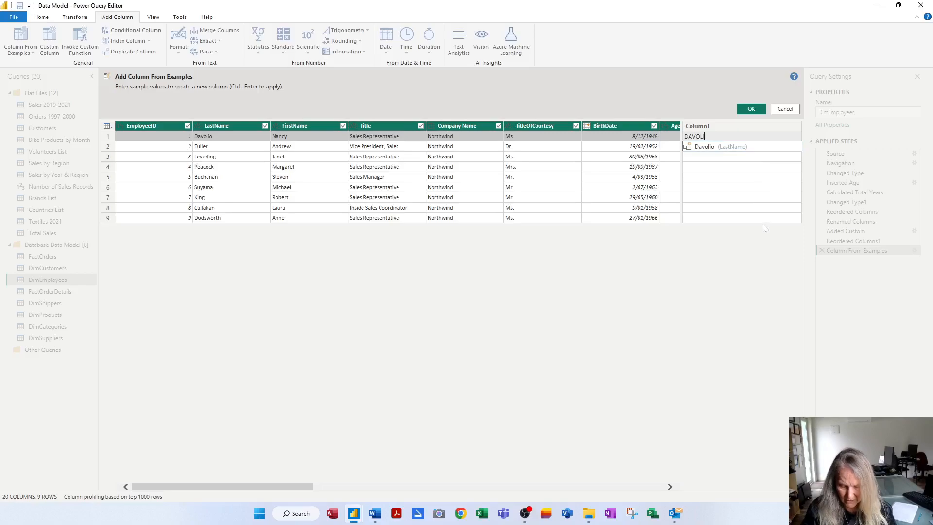
{"action": "type", "text": "M"}
{"action": "key", "text": "BackSpace"}
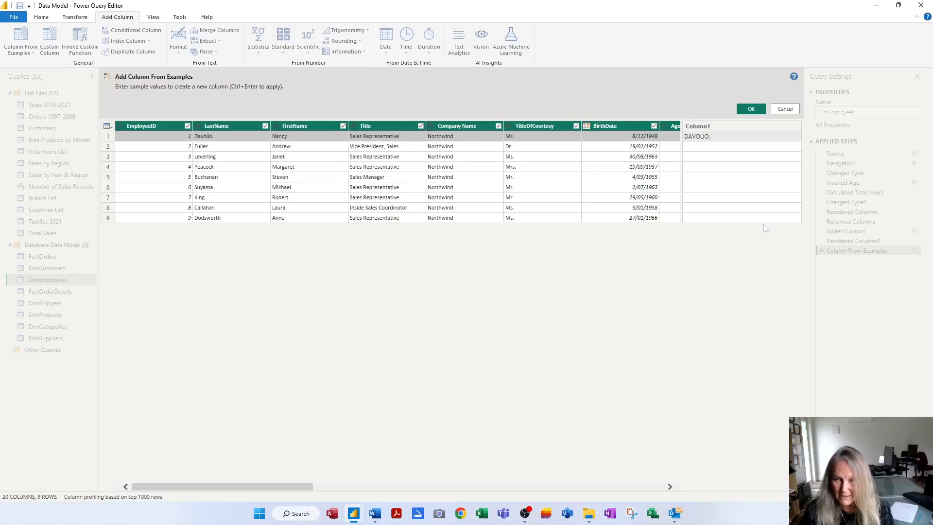
{"action": "type", "text": ", Nancy"}
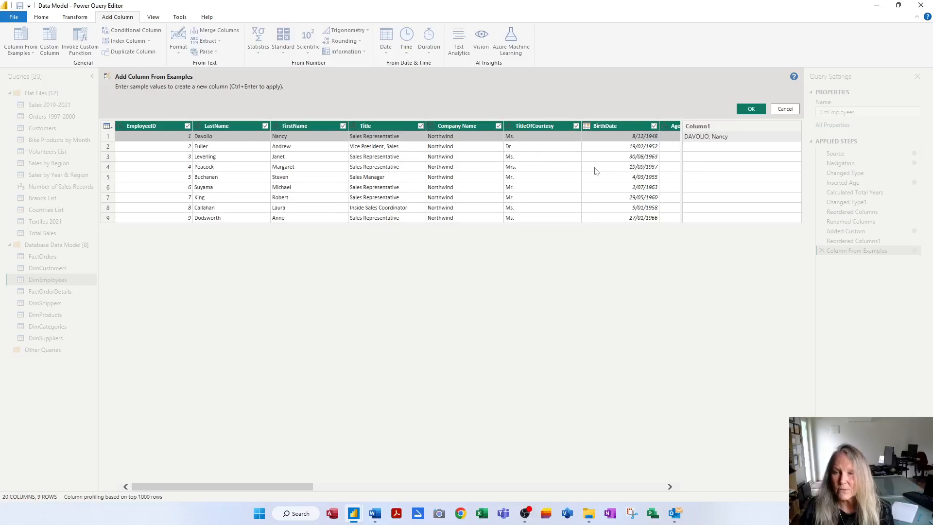
{"action": "key", "text": "Return"}
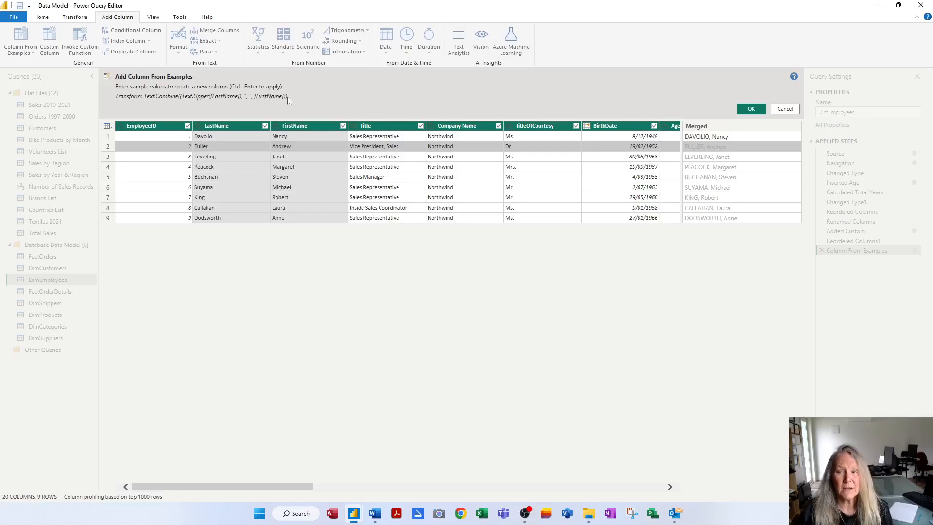
{"action": "left_click", "coordinate": [755, 111]}
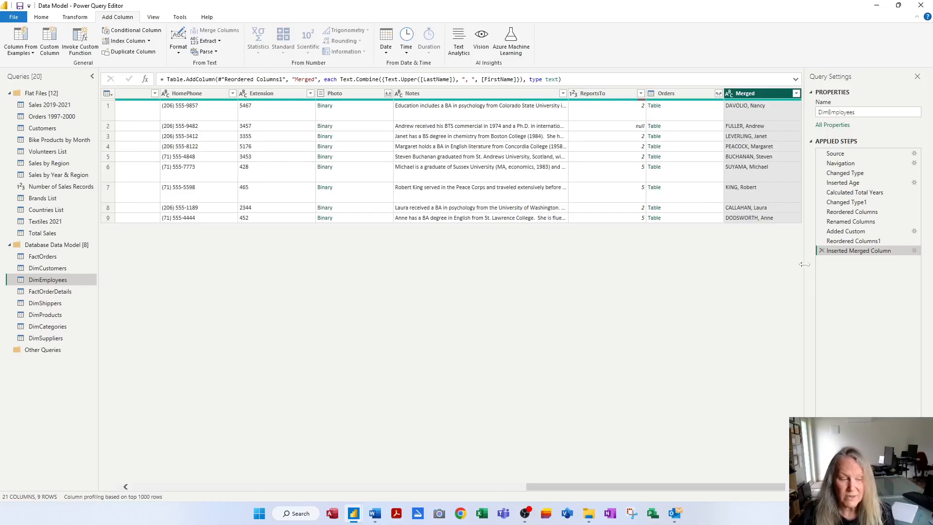
Rename the new Merged column in DimEmployees as Full Name.
{"action": "double_click", "coordinate": [748, 93]}
{"action": "type", "text": "Full N"}
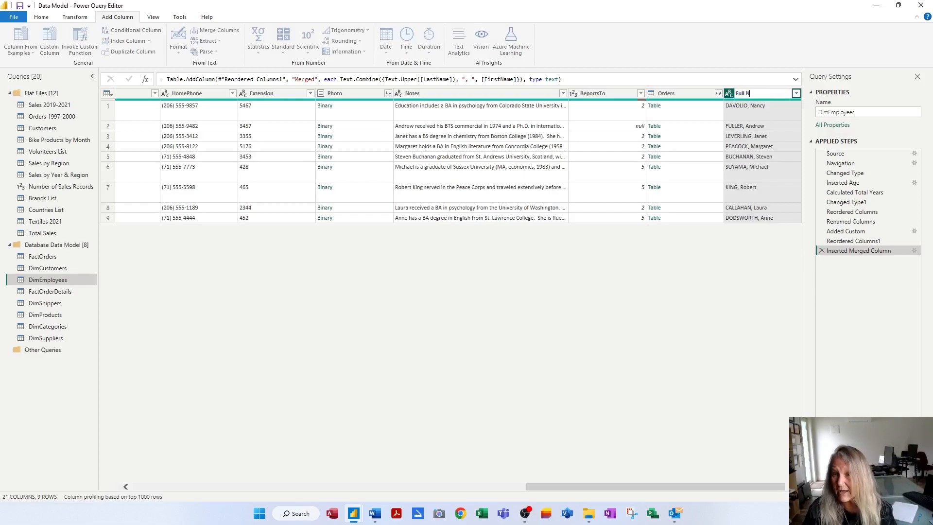
{"action": "type", "text": "ame"}
{"action": "key", "text": "Return"}
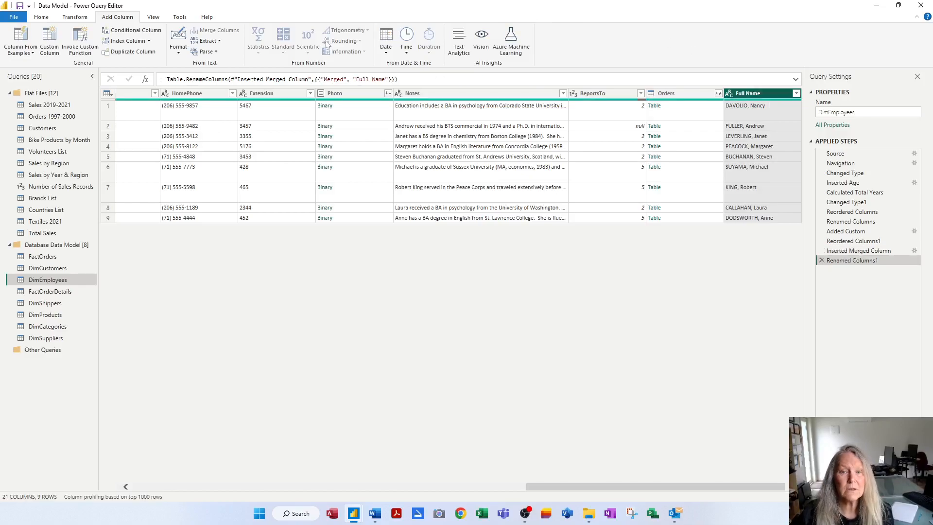
Move the Full Name column towards the beginning of DimEmployees, placing it between EmployeeID and LastName.
{"action": "left_click", "coordinate": [73, 18]}
{"action": "left_click", "coordinate": [238, 41]}
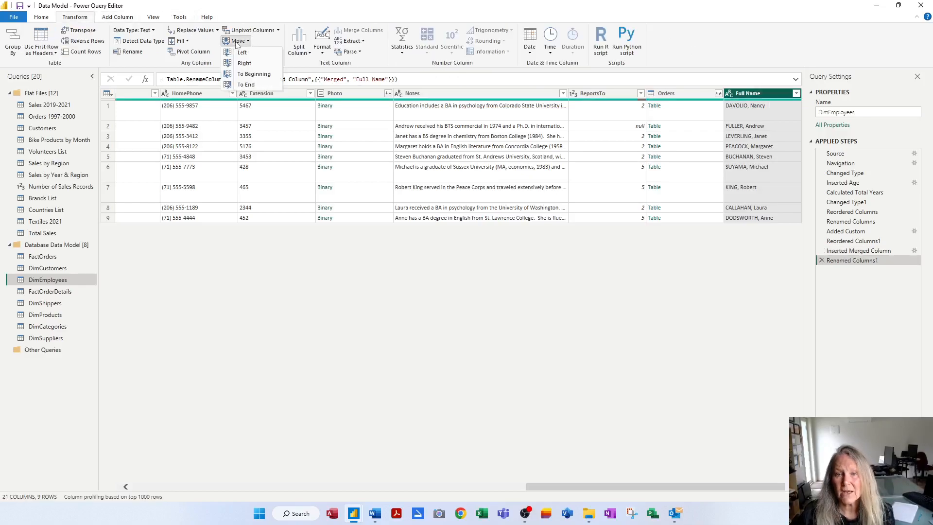
{"action": "left_click", "coordinate": [267, 75]}
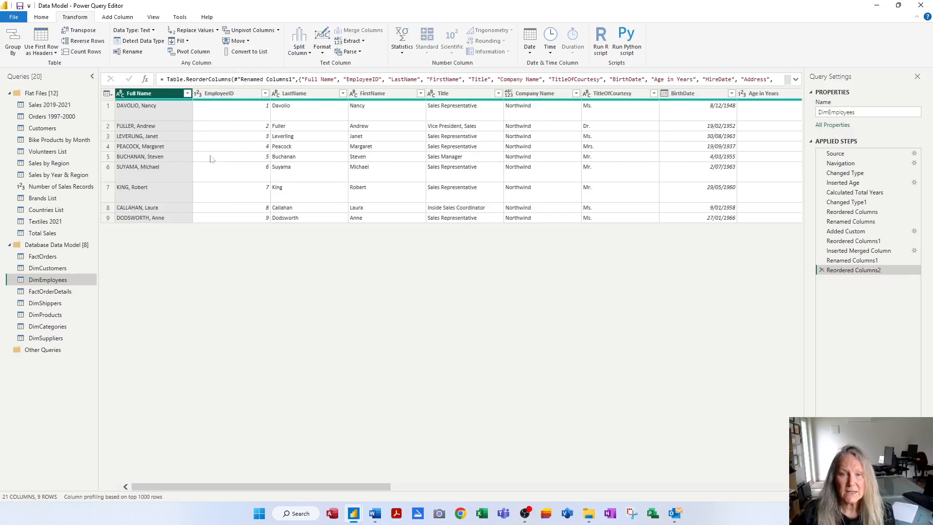
{"action": "left_click_drag", "start_coordinate": [155, 99], "coordinate": [440, 100]}
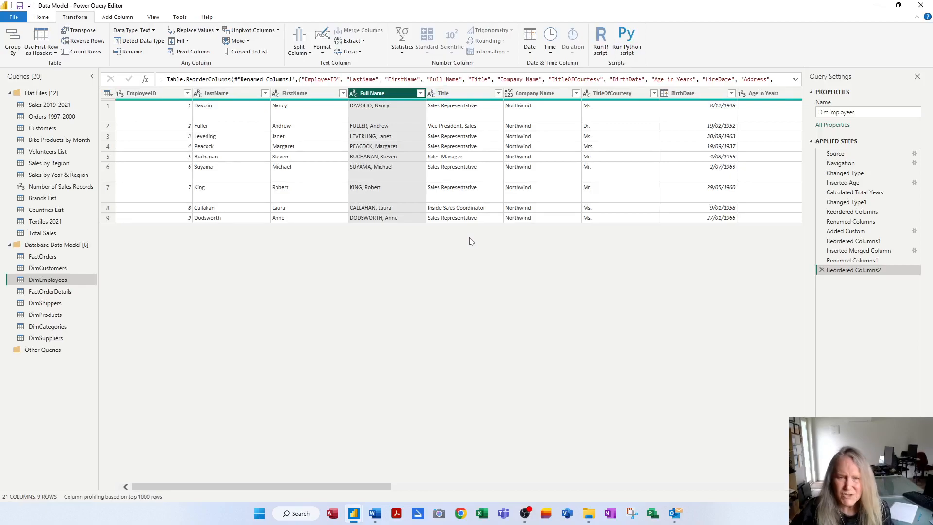
{"action": "left_click_drag", "start_coordinate": [377, 97], "coordinate": [232, 97]}
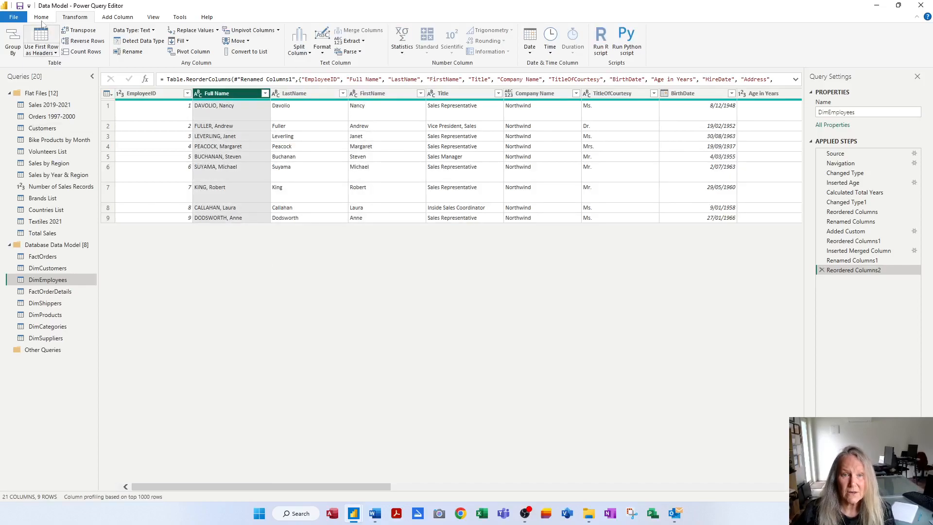
Close the query editor and apply the query changes to the data model.
{"action": "scroll", "coordinate": [19, 46], "scroll_direction": "up", "scroll_amount": 1}
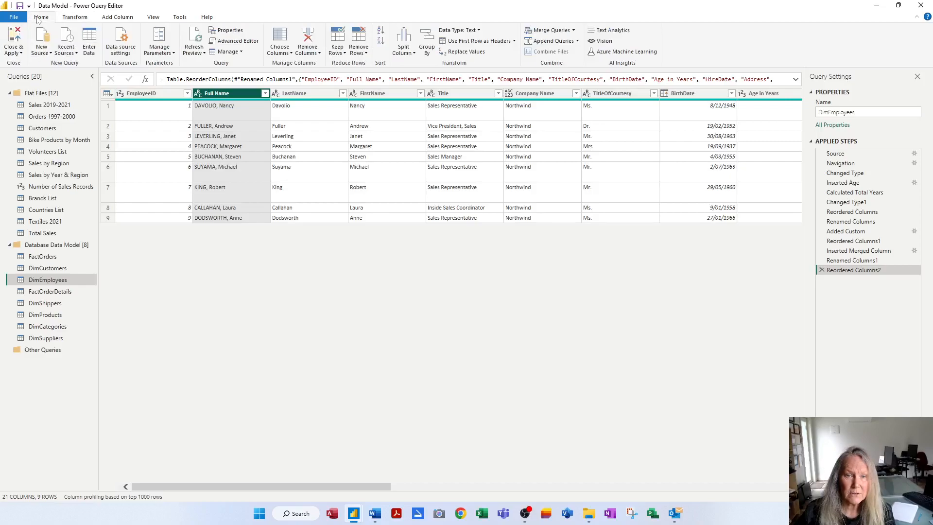
{"action": "left_click", "coordinate": [15, 39]}
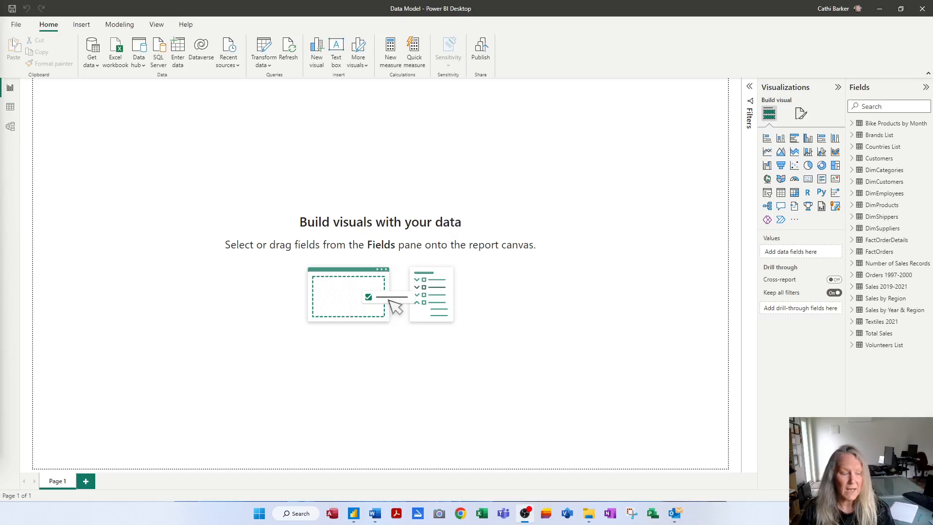